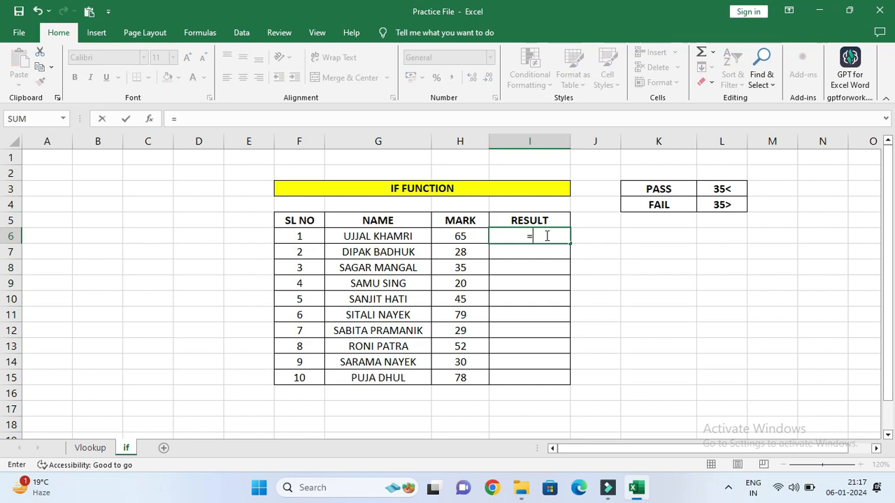
Enter the formula =IF(H6>35,"PASS","FAIL") in cell I6 to grade the first student's mark.
text(if)
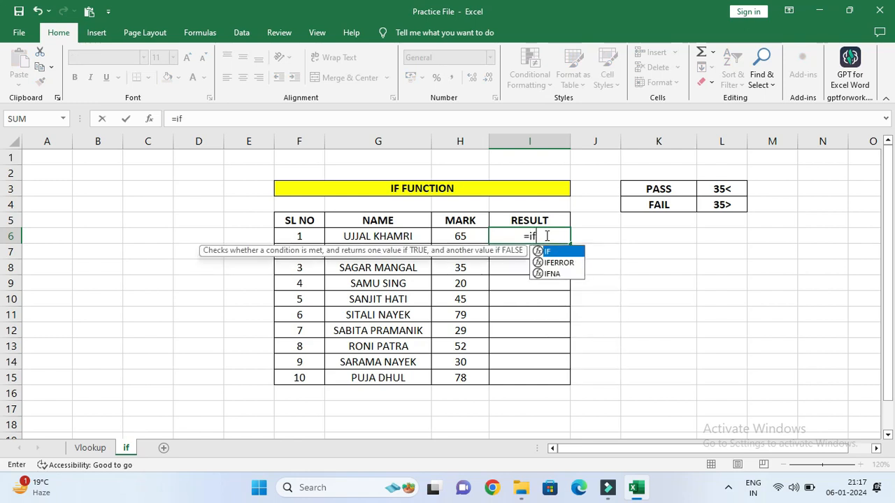
key(Tab)
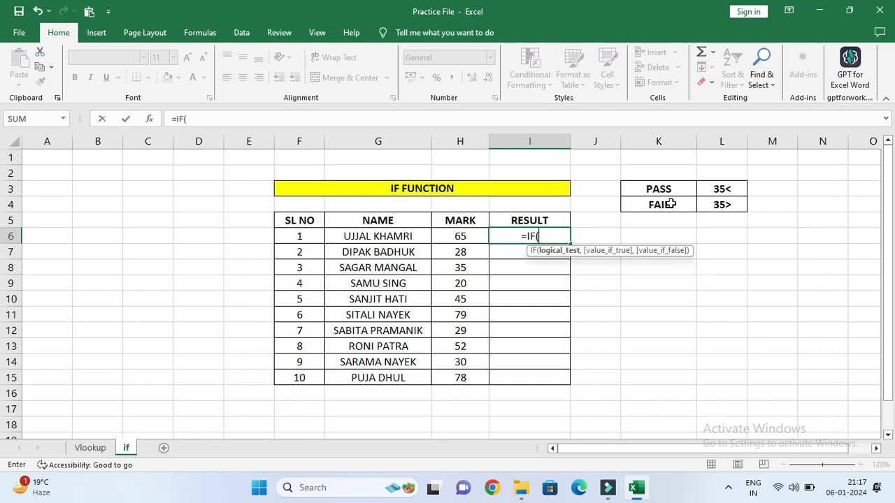
click(458, 237)
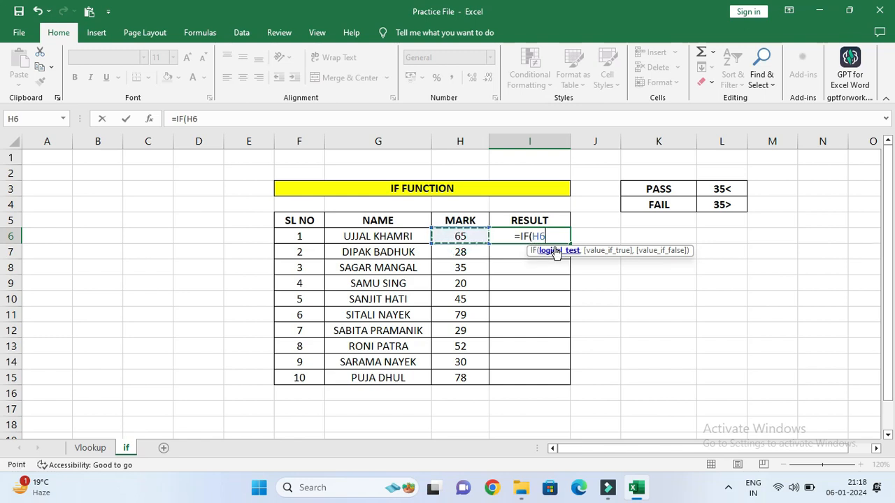
text(>35)
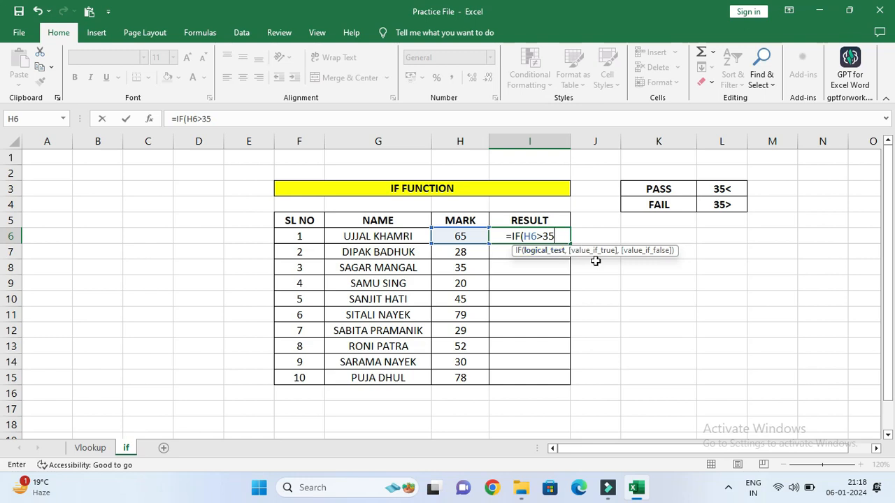
text(,)
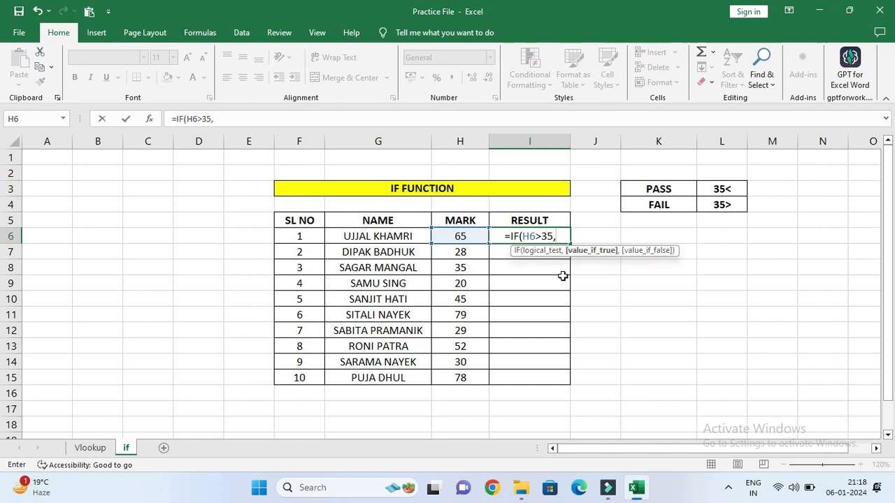
text(")
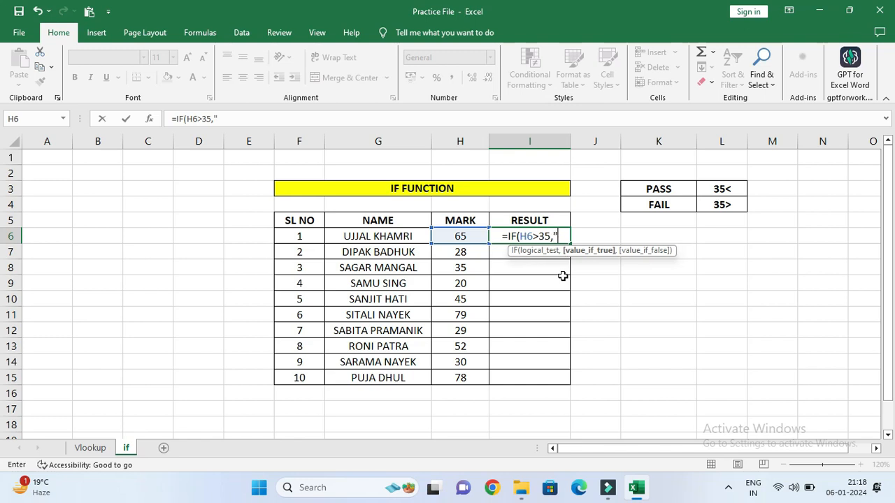
text(P)
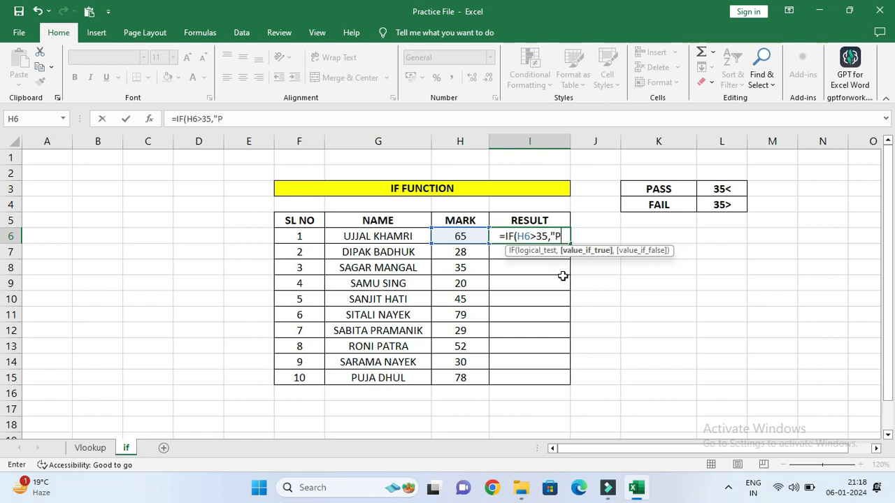
text(ASS)
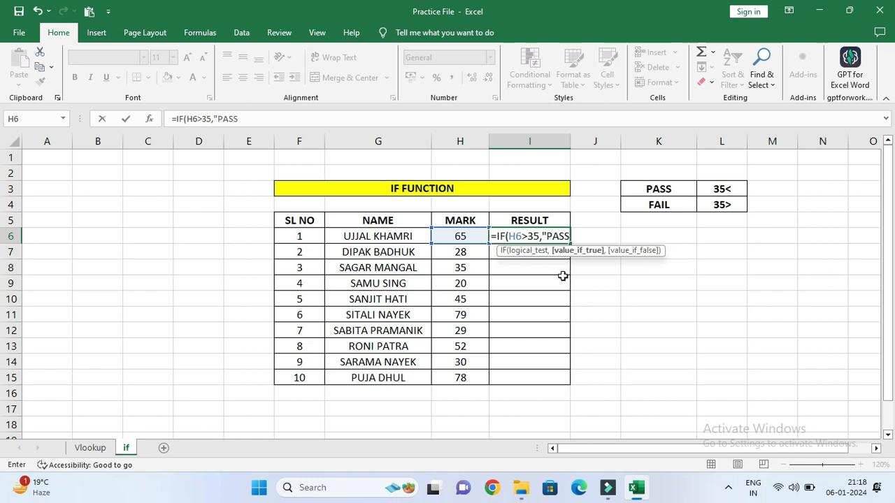
text(")
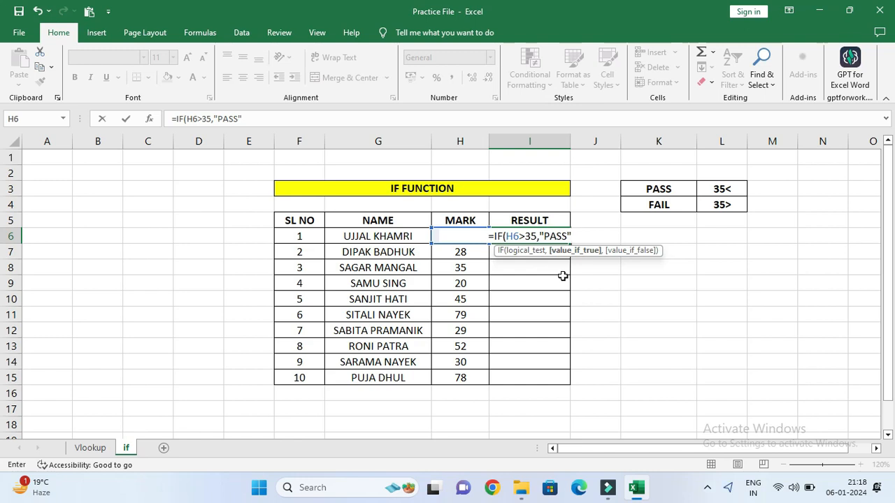
text(,)
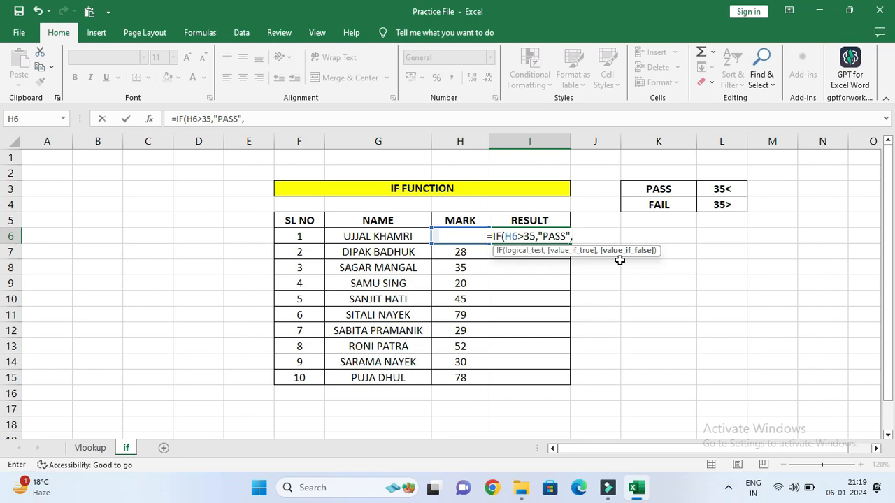
text(")
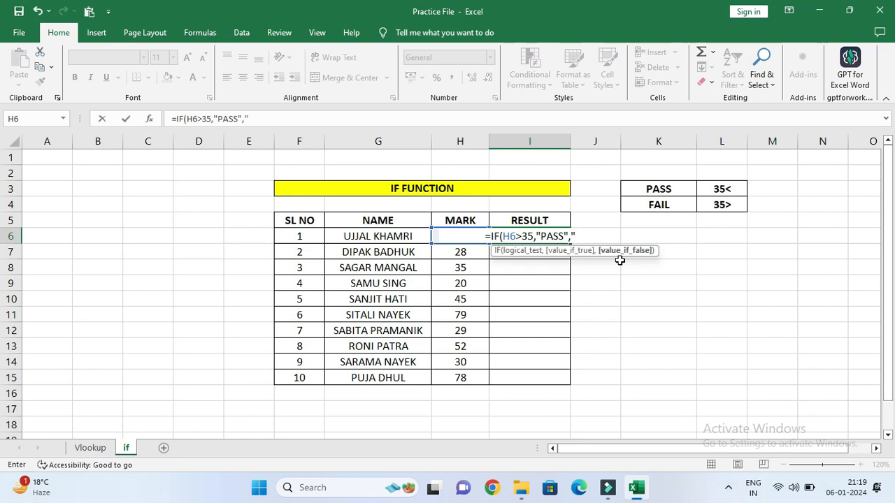
text(F)
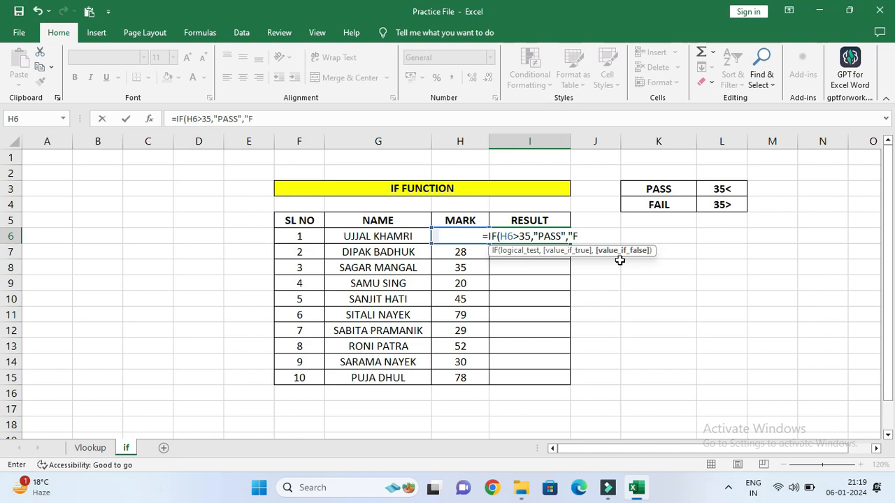
text(AIL)
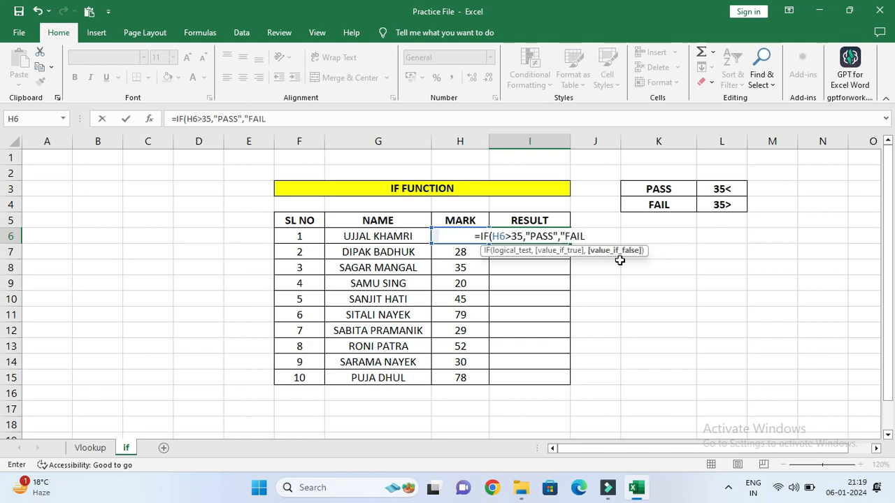
text(")
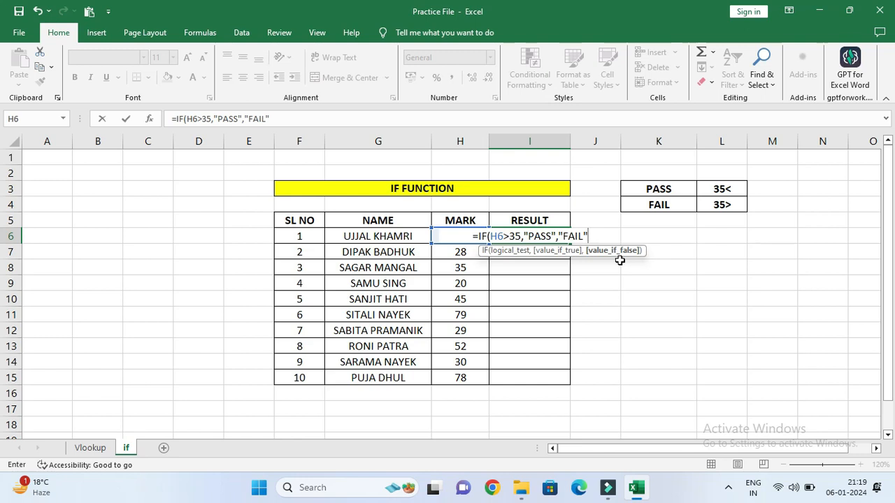
text())
key(Return)
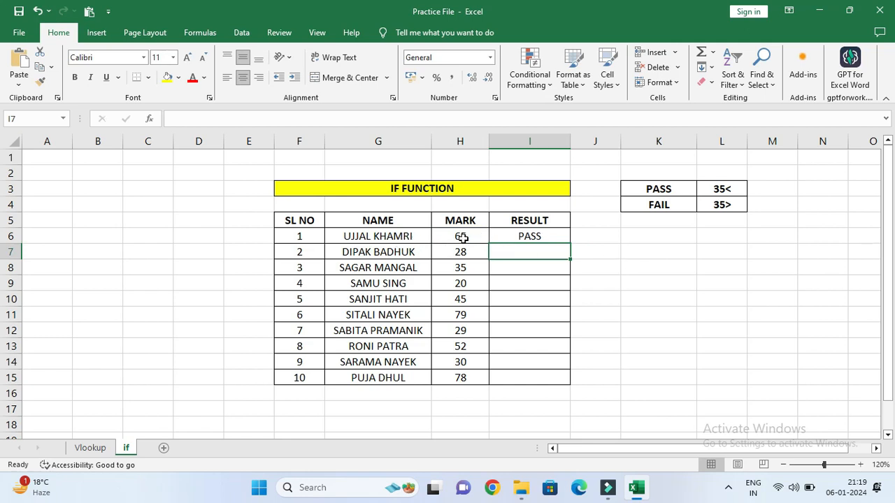
Fill the IF formula from I6 down through I15.
click(531, 233)
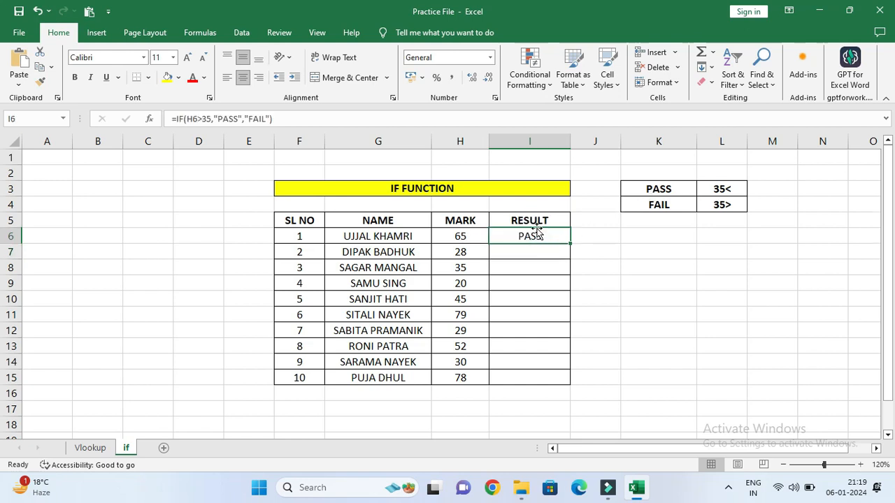
double_click(569, 244)
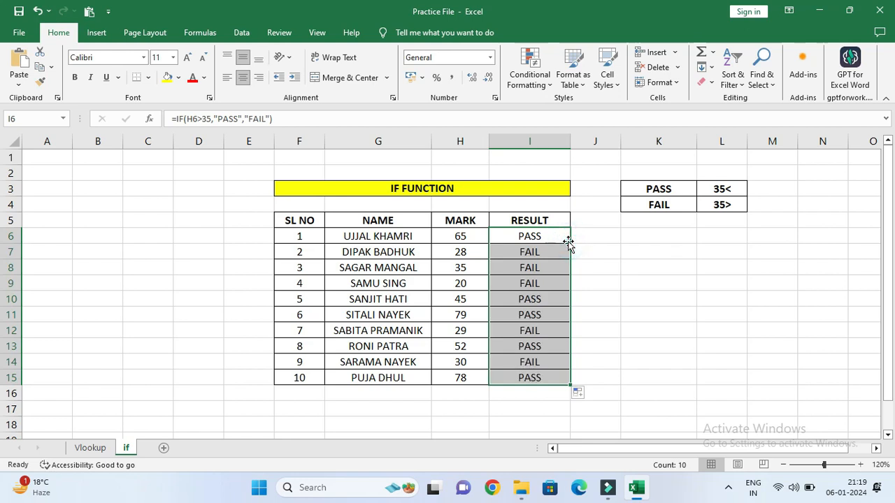
click(563, 345)
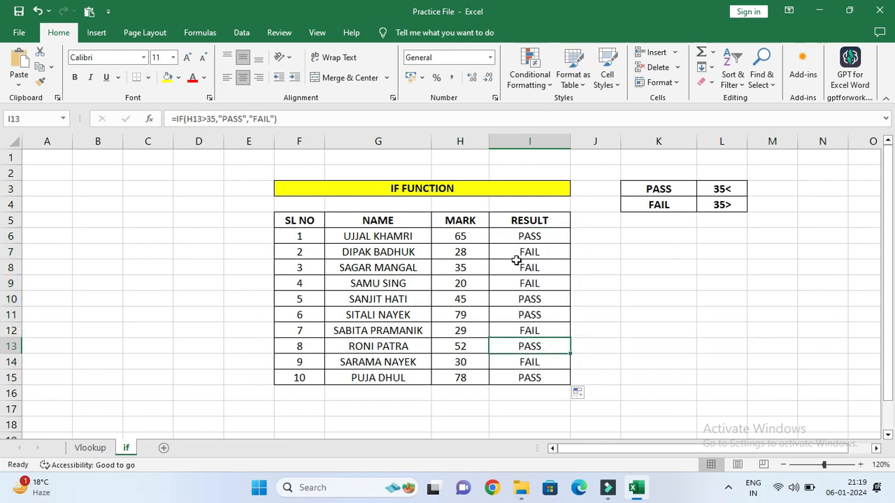
Examine the RESULT formulas against the marks in rows 7 to 9.
click(476, 259)
key(Right)
key(Down)
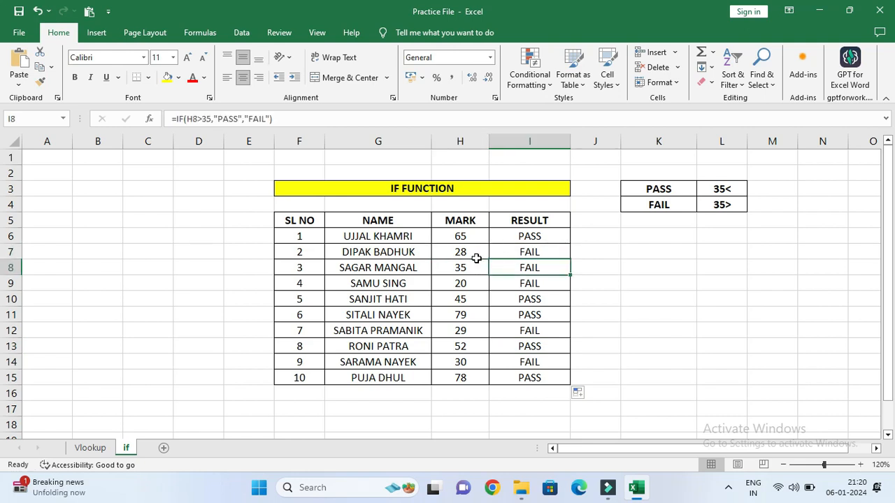
key(Left)
key(Right)
key(Down)
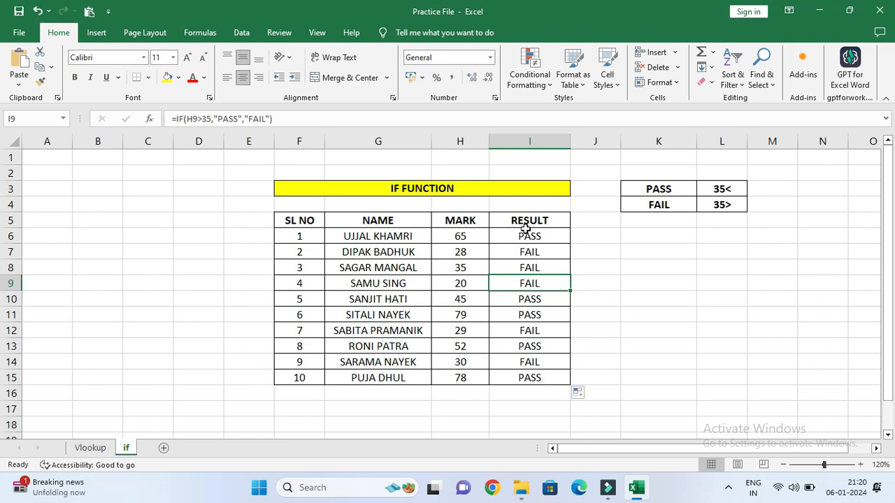
Apply a text-contains highlight rule to I6:I15, formatting cells with FAIL in Light Red Fill with Dark Red Text.
drag(524, 236, 523, 377)
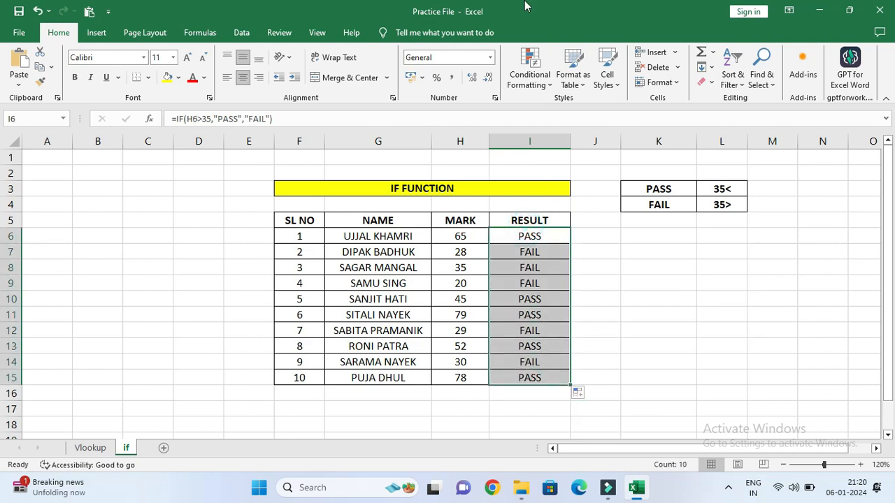
click(528, 83)
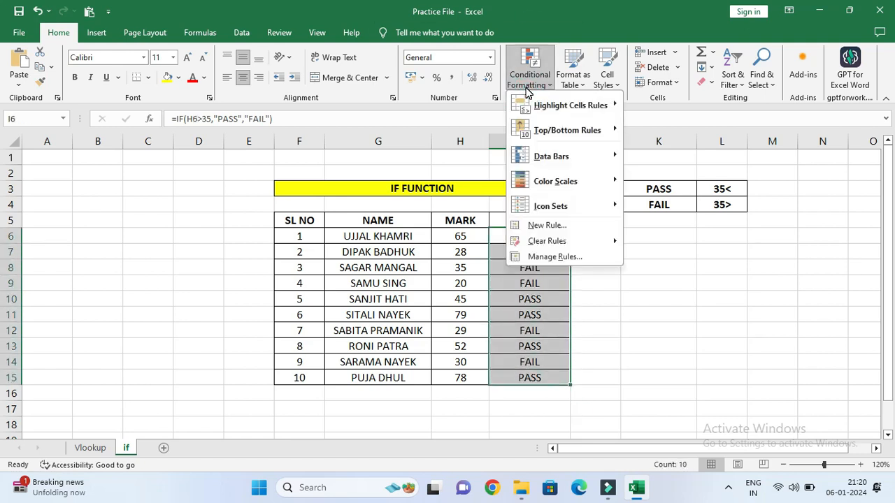
mouse_move(556, 100)
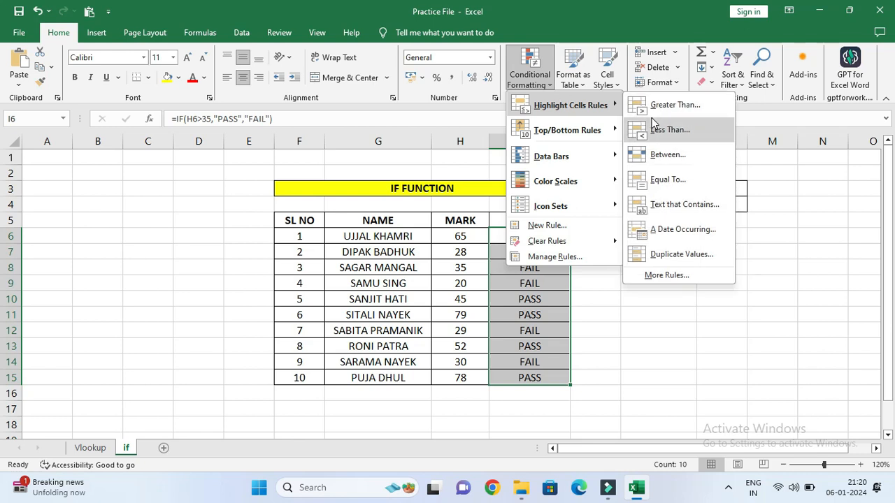
click(671, 205)
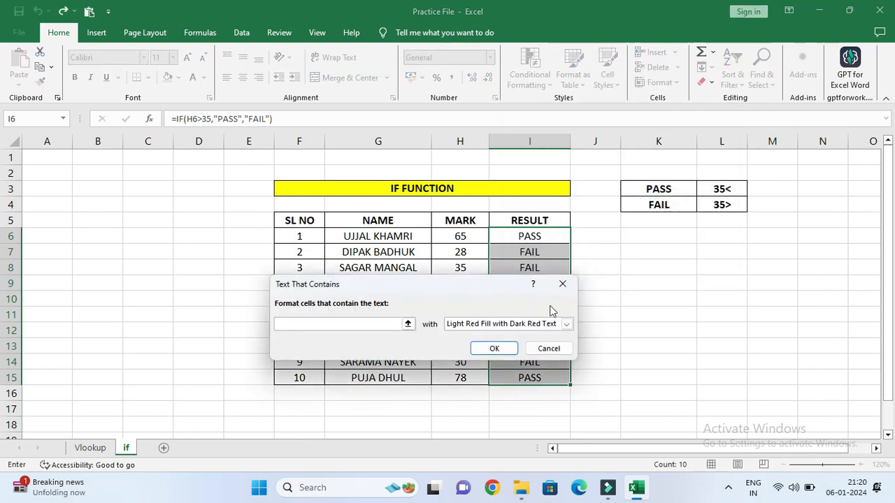
text(FA)
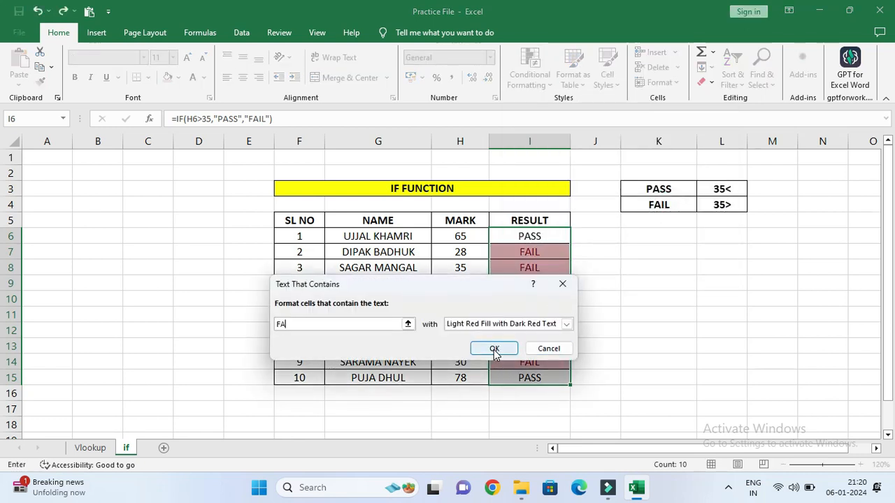
text(IL)
click(504, 348)
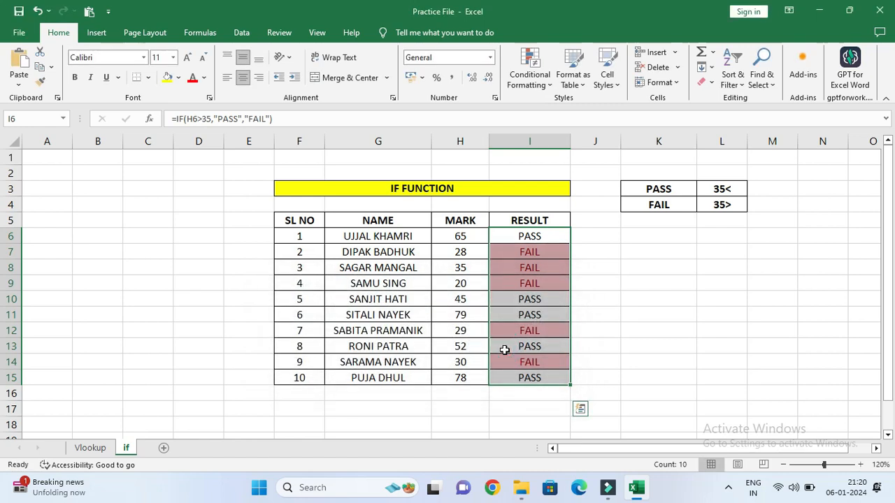
click(517, 253)
click(475, 269)
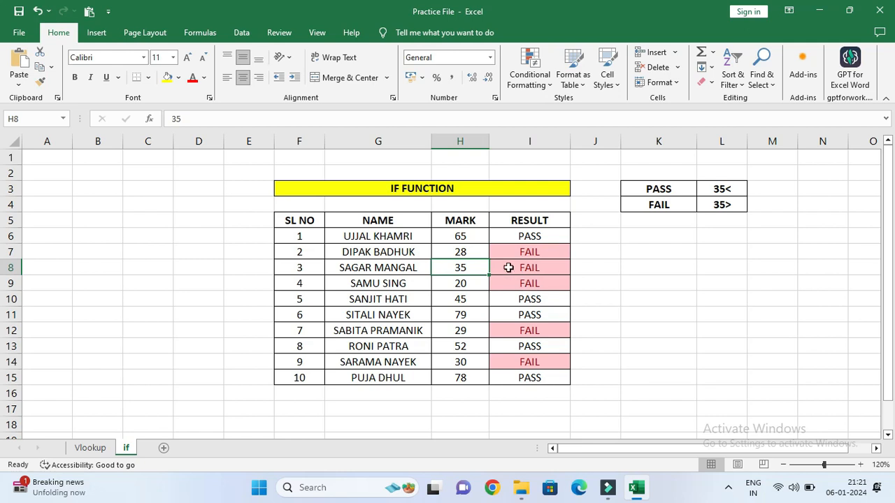
click(507, 269)
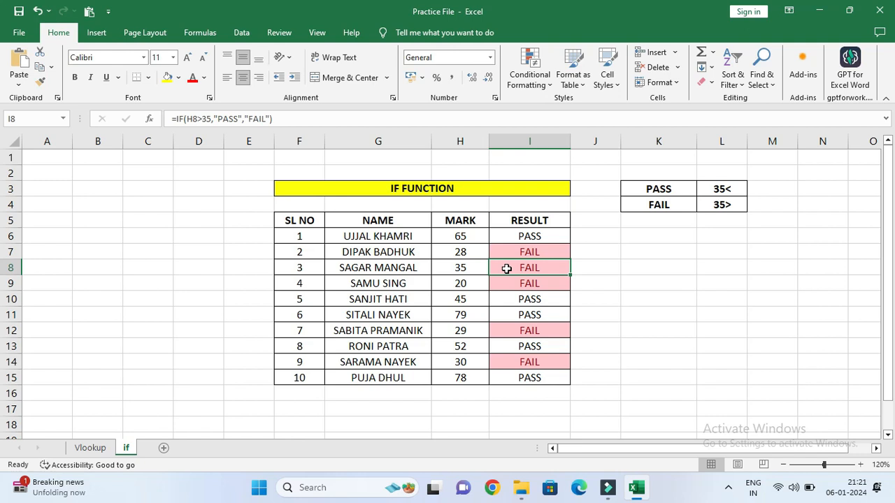
Clear all results from the RESULT column, I6:I15.
drag(529, 239, 529, 377)
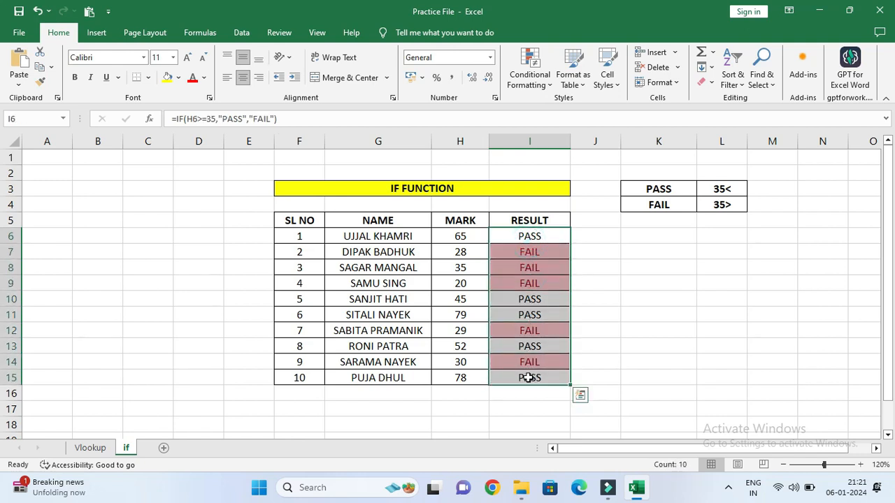
key(BackSpace)
key(Down)
key(BackSpace)
key(Down)
key(BackSpace)
key(Down)
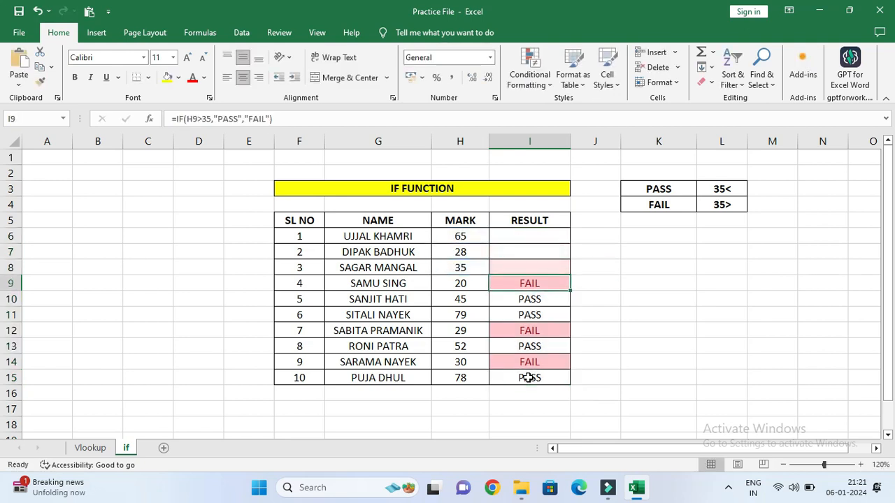
key(BackSpace)
key(Down)
key(BackSpace)
click(643, 361)
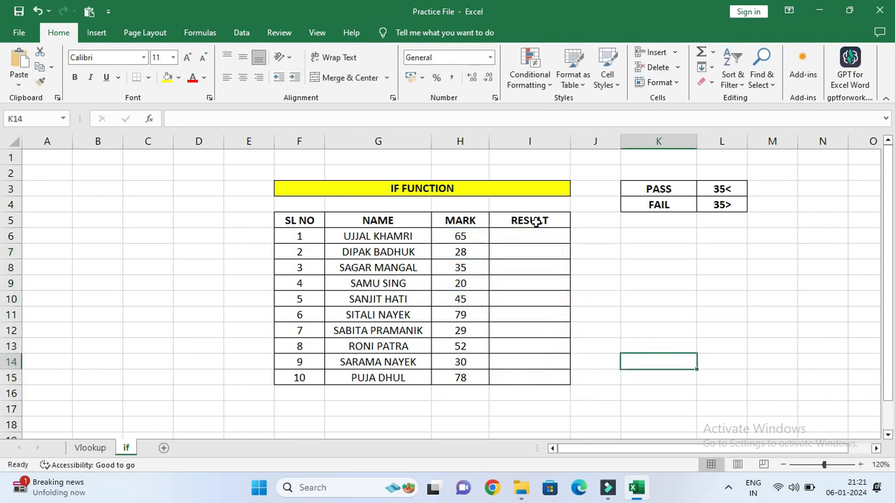
Start an IF formula in I6 with the logical test H6<=35.
click(520, 234)
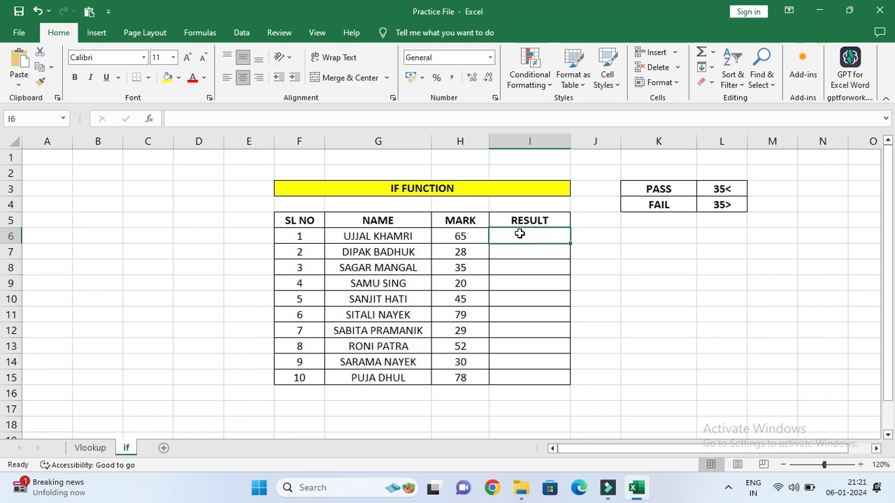
text(=I)
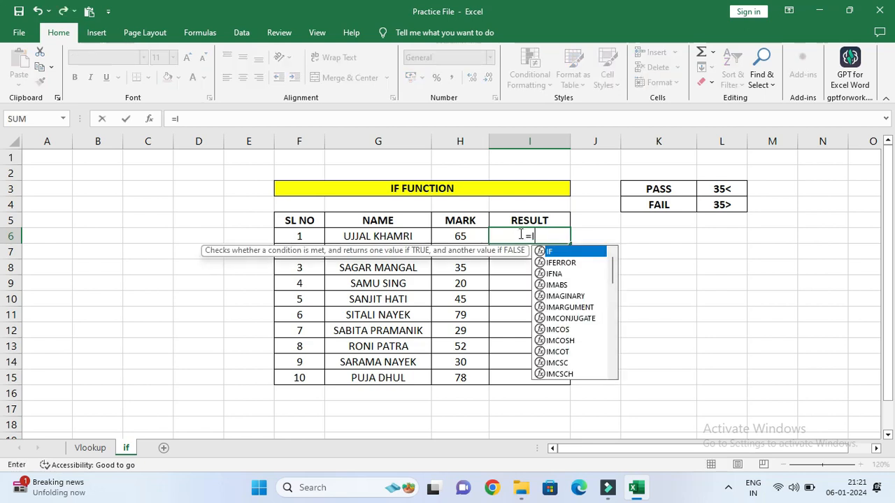
text(F()
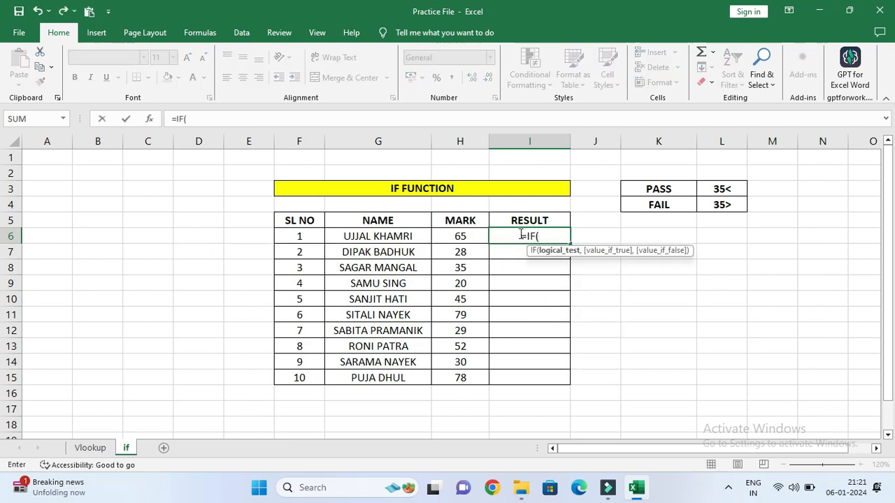
click(461, 235)
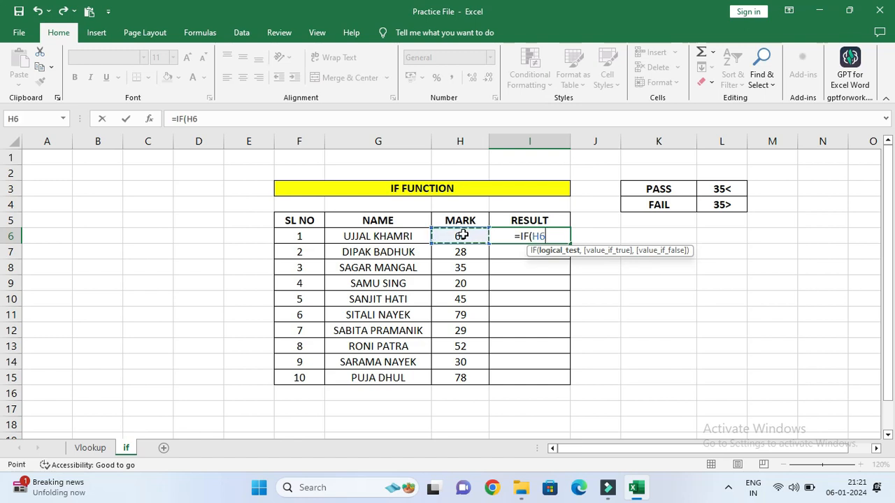
text(<)
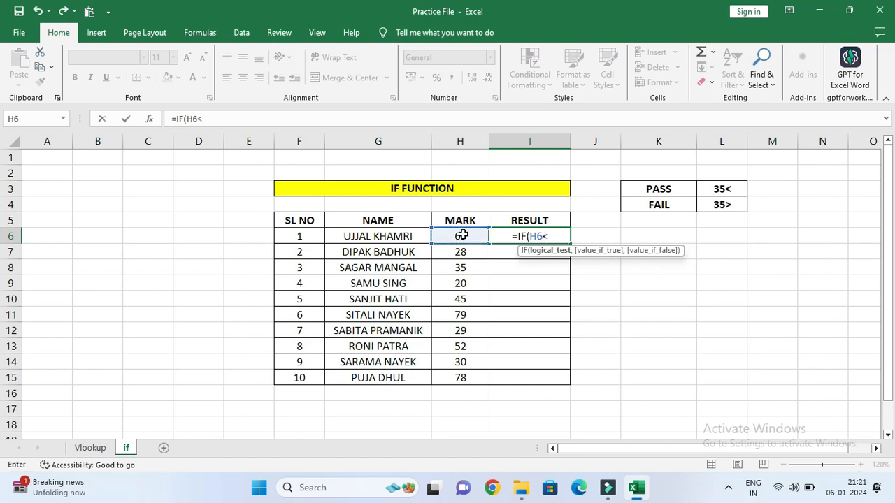
text(3)
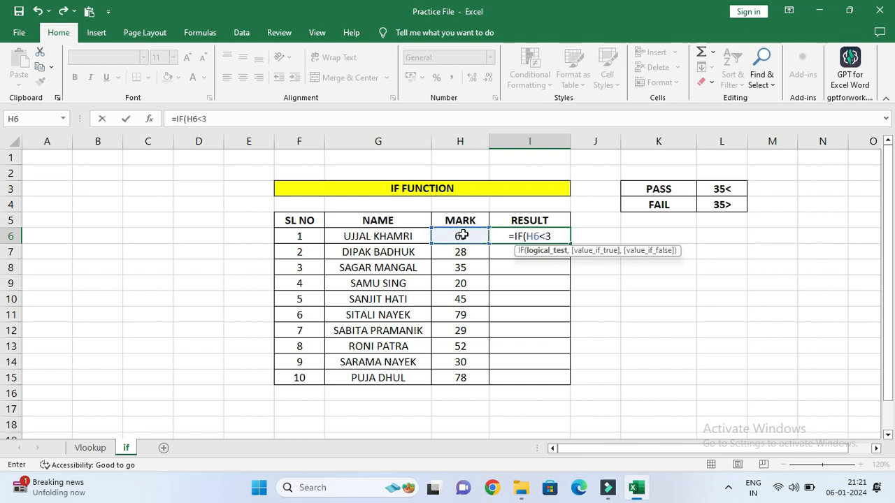
key(BackSpace)
text(=35)
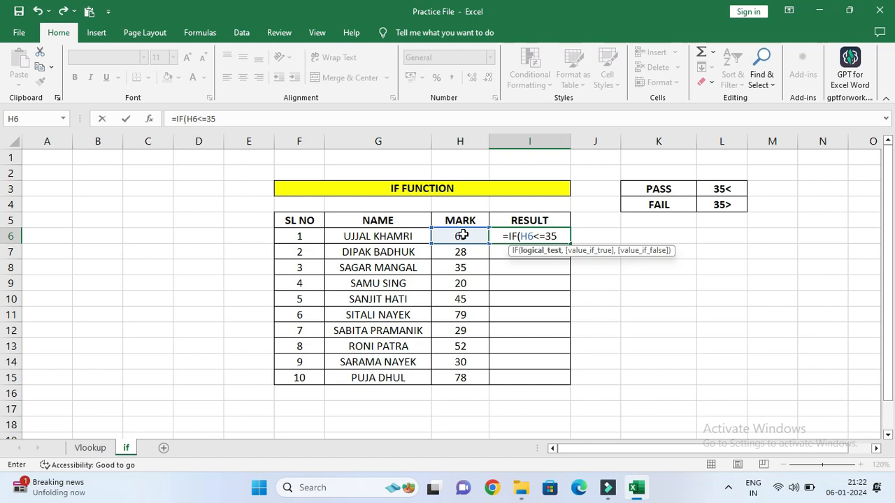
Change the comparison operator in I6's logical test so it reads H6>=35.
click(535, 236)
key(BackSpace)
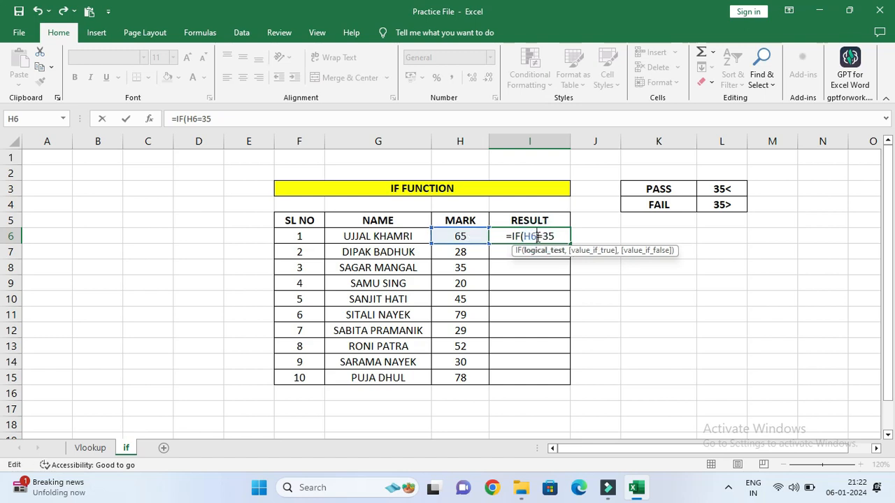
text(.)
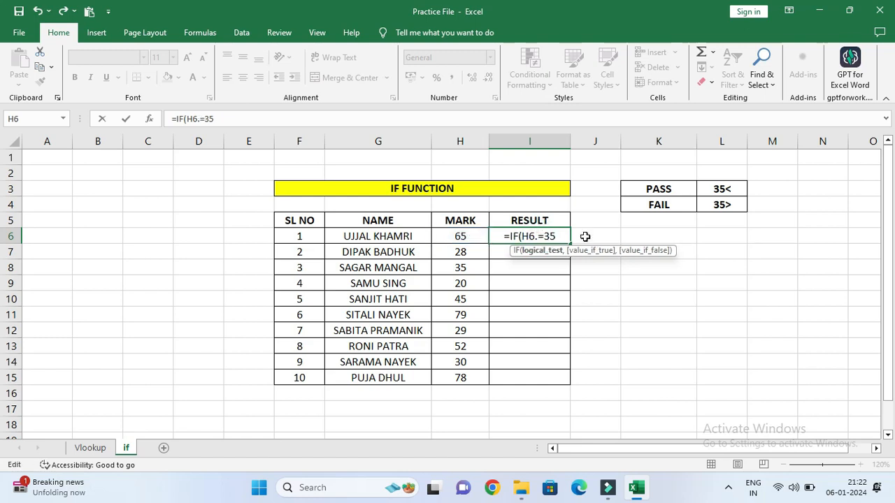
key(BackSpace)
text(>)
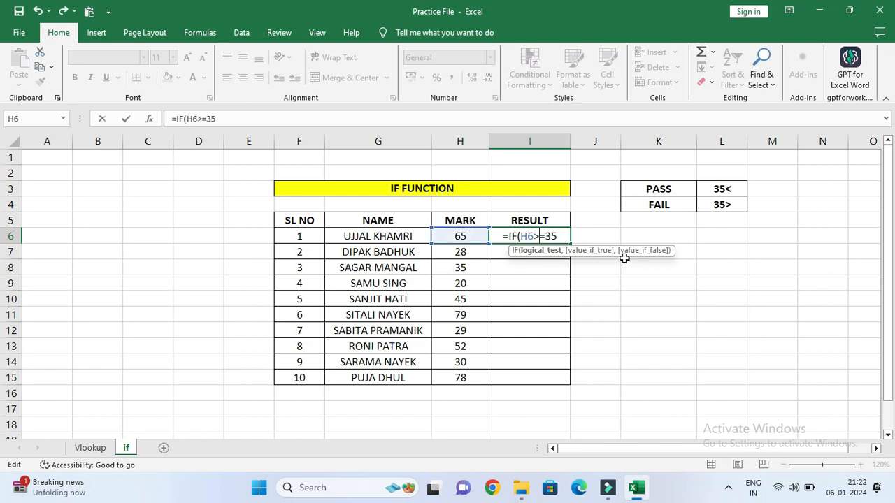
Complete the I6 formula with "PASS" as the value if true and "FAIL" as the value if false.
click(563, 236)
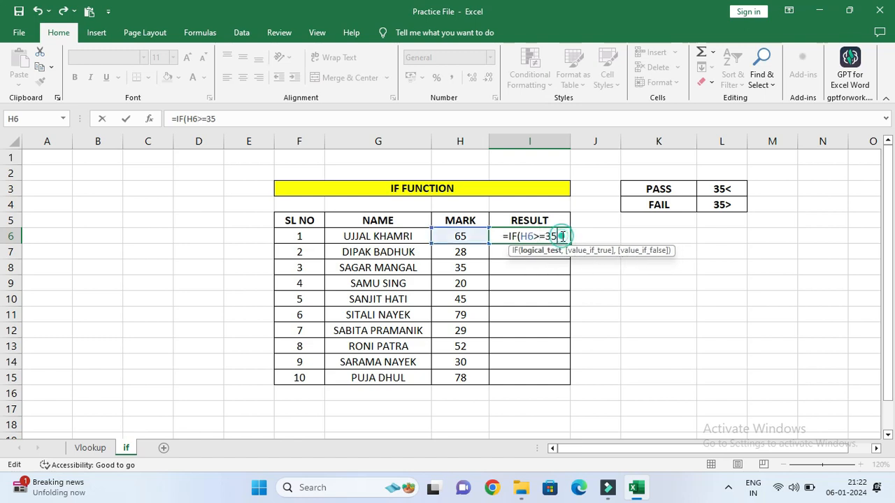
text(,)
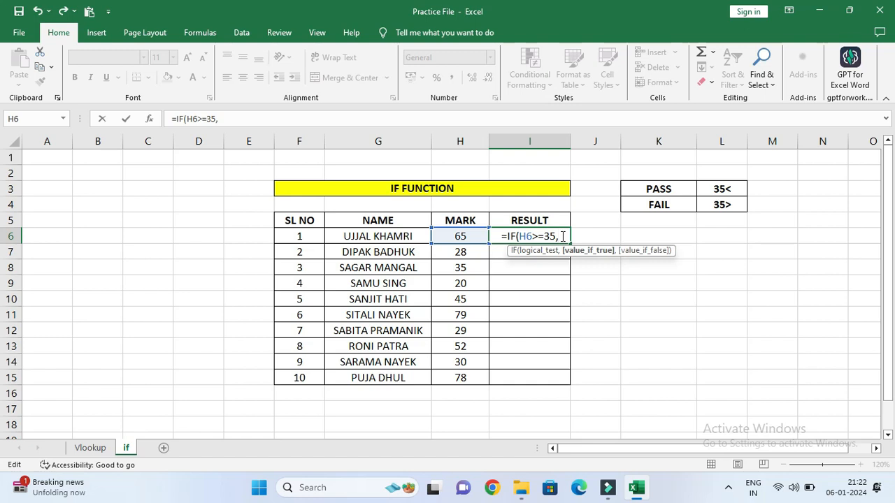
text("P)
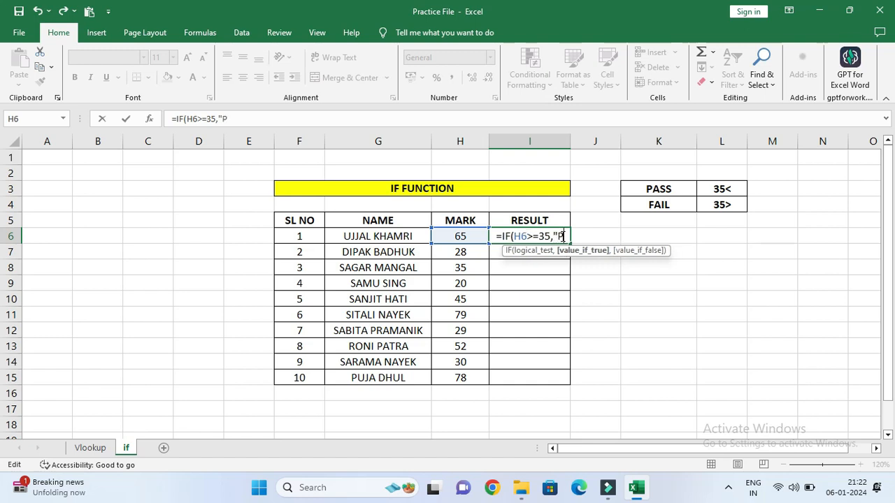
text(ASS")
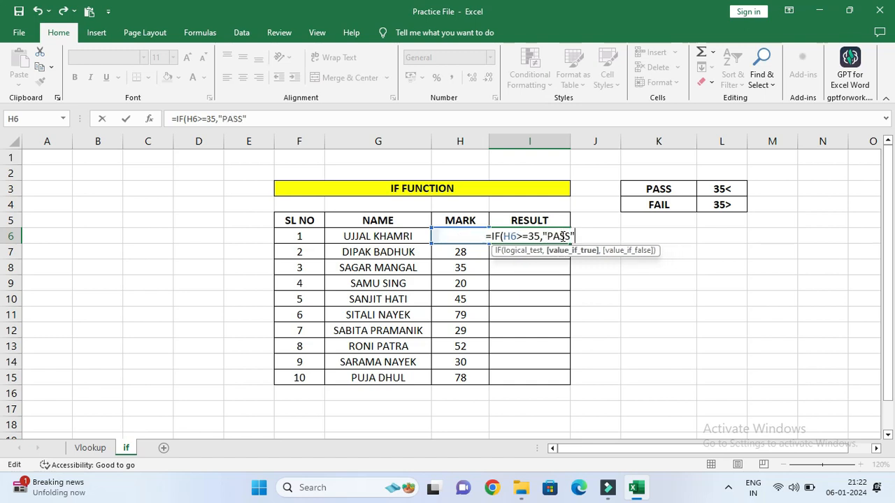
text(,")
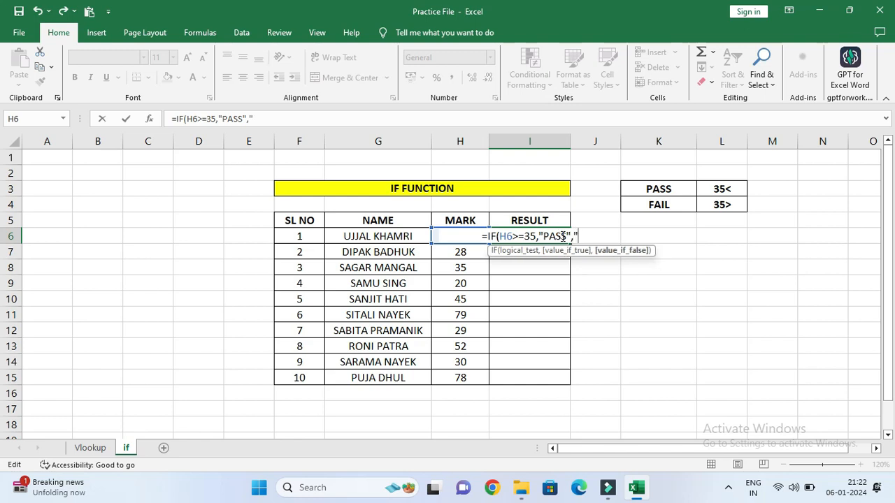
text(FAIL"))
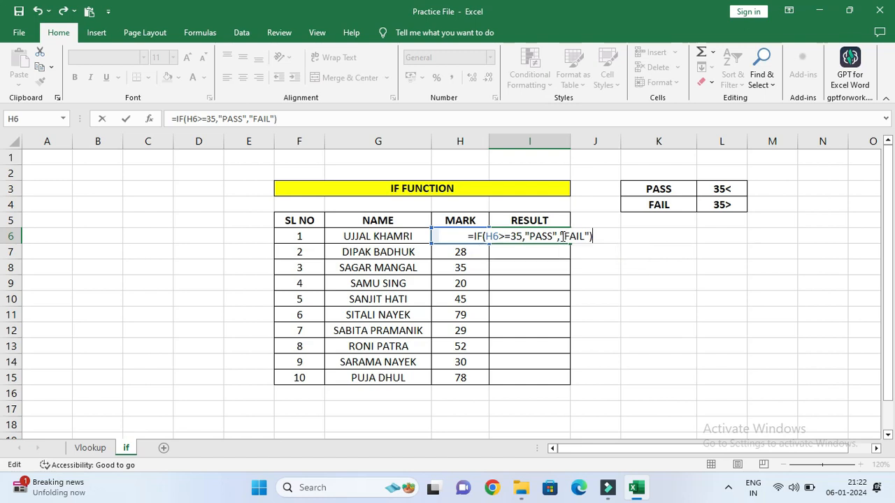
key(Return)
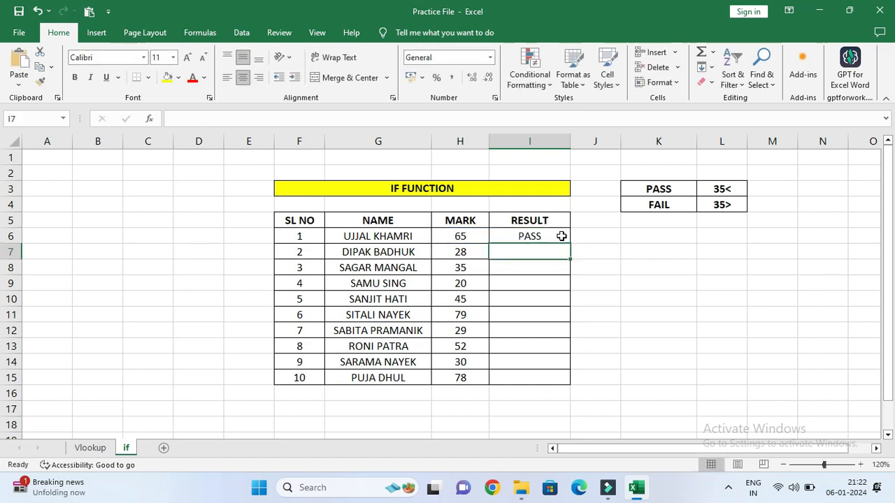
Fill the PASS/FAIL formula from I6 down through I15.
click(561, 236)
double_click(569, 244)
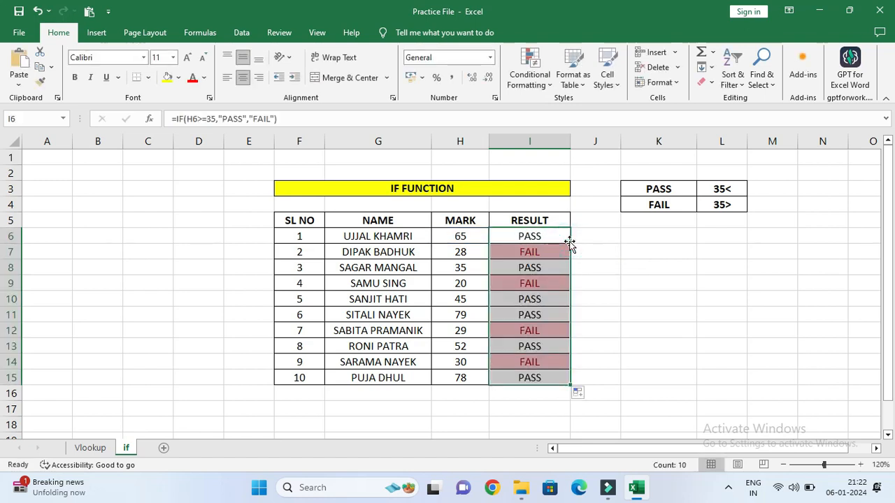
click(523, 263)
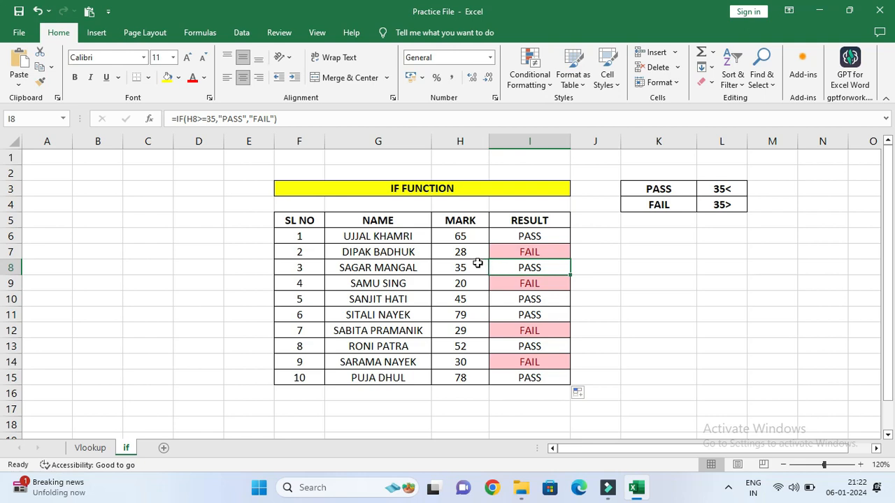
Highlight the mark and result in H8:I8 with a yellow fill.
drag(477, 263, 502, 266)
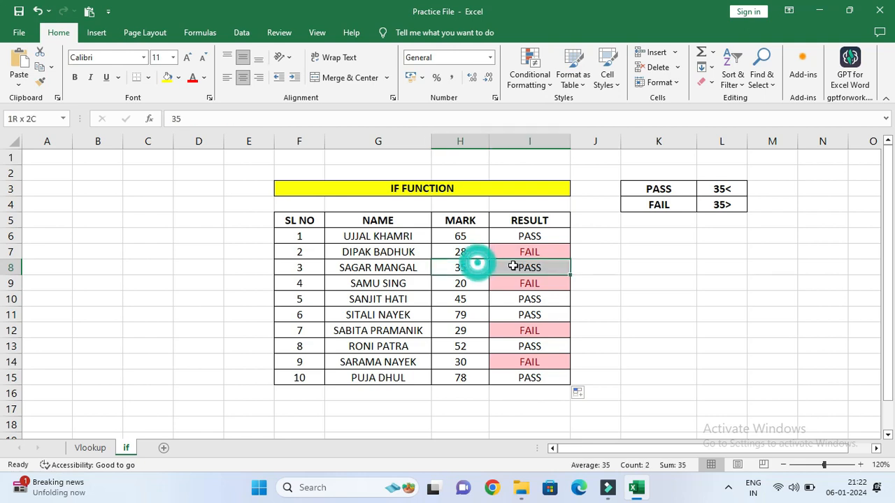
click(167, 79)
click(621, 283)
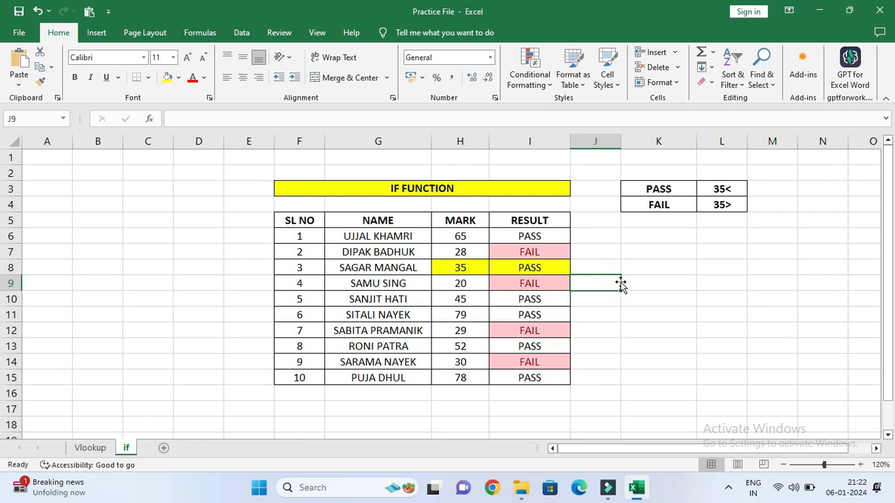
click(527, 285)
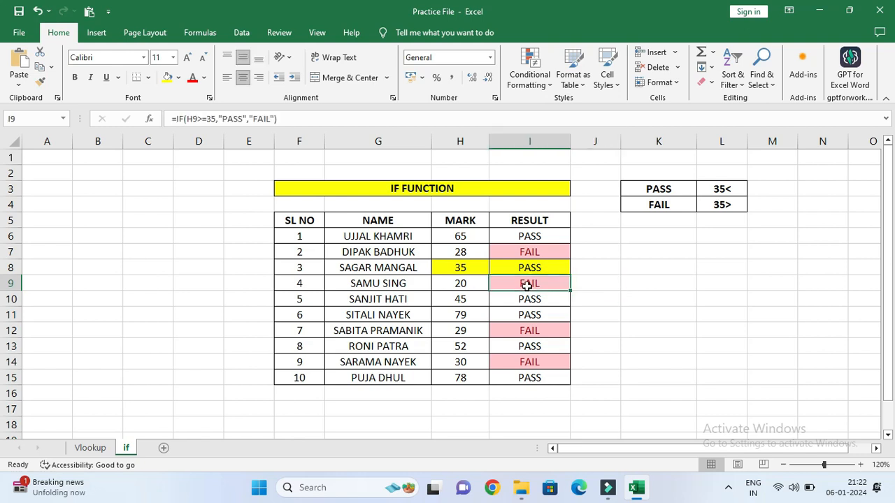